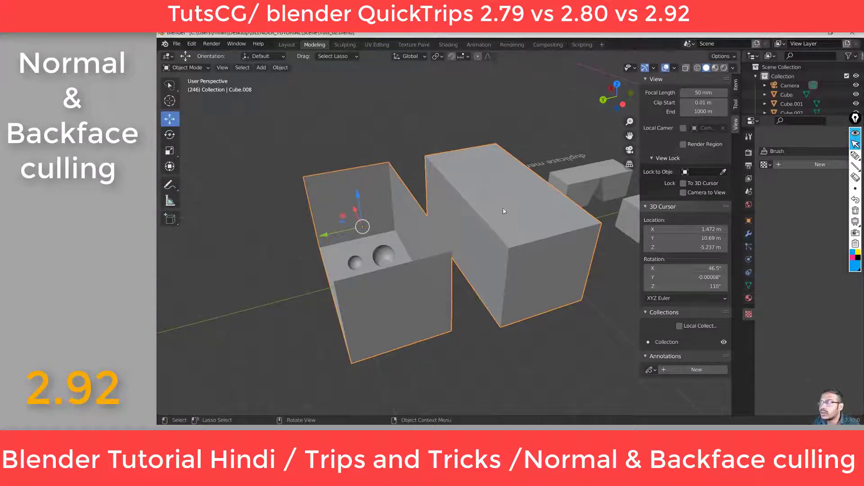
Step: Inspect the open box and the closed box of the selected object from several sides
mouse_move(504, 211)
middle_mouse_down()
mouse_move(528, 276)
mouse_move(561, 261)
mouse_move(561, 290)
mouse_move(495, 279)
mouse_move(597, 291)
mouse_move(423, 280)
mouse_move(427, 257)
mouse_move(418, 306)
mouse_move(500, 287)
mouse_move(572, 238)
mouse_move(477, 249)
mouse_move(495, 225)
middle_mouse_up()
left_click(674, 68)
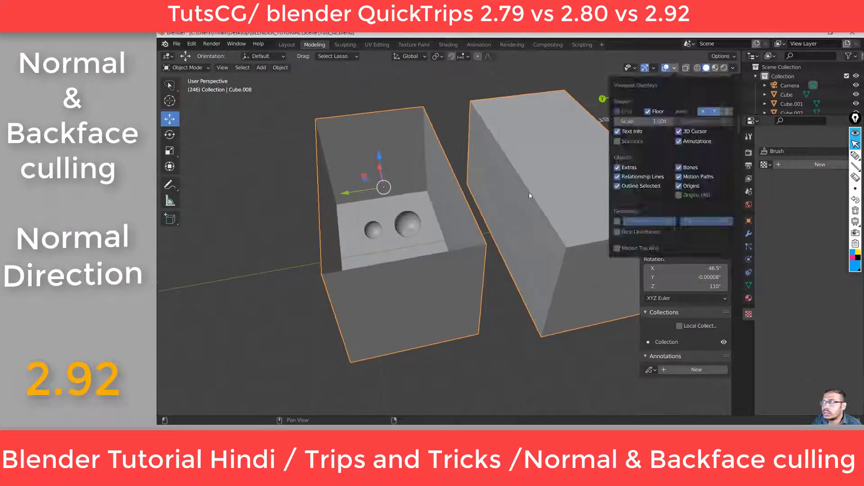
middle_click_drag(529, 194, 547, 236)
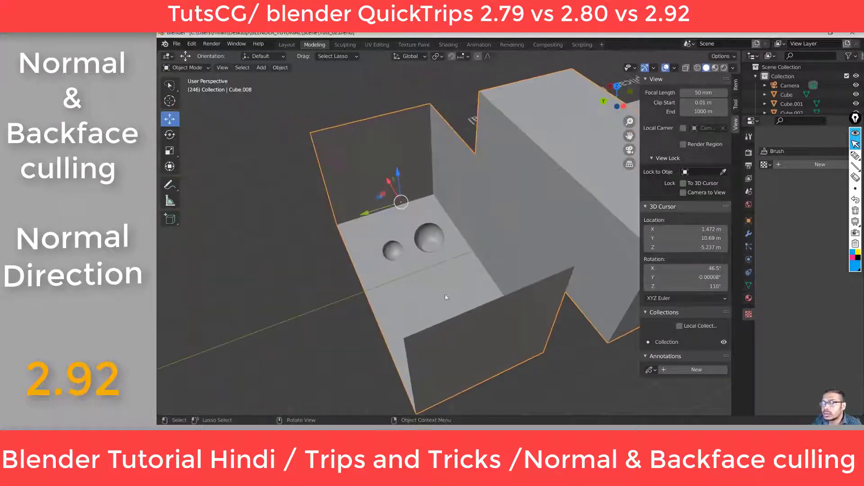
middle_click_drag(446, 297, 496, 219)
scroll(491, 280, "down", 3)
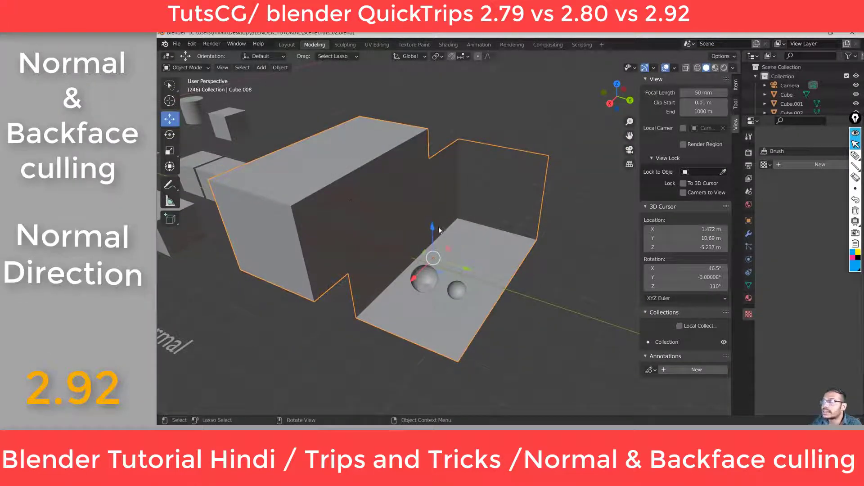
middle_click_drag(439, 229, 495, 245)
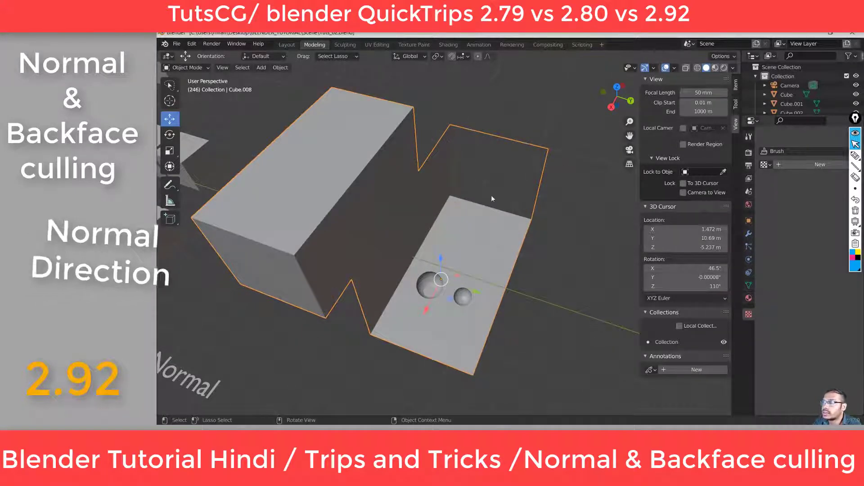
middle_click_drag(492, 198, 479, 200)
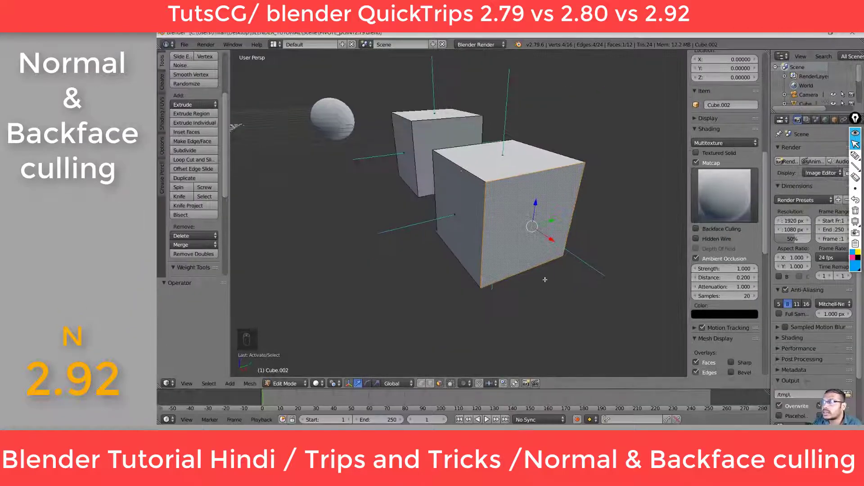
Step: Switch to Blender 2.79 and look through the 3D view properties for the shading and mesh normals options
scroll(544, 280, "down", 2)
scroll(714, 323, "down", 15)
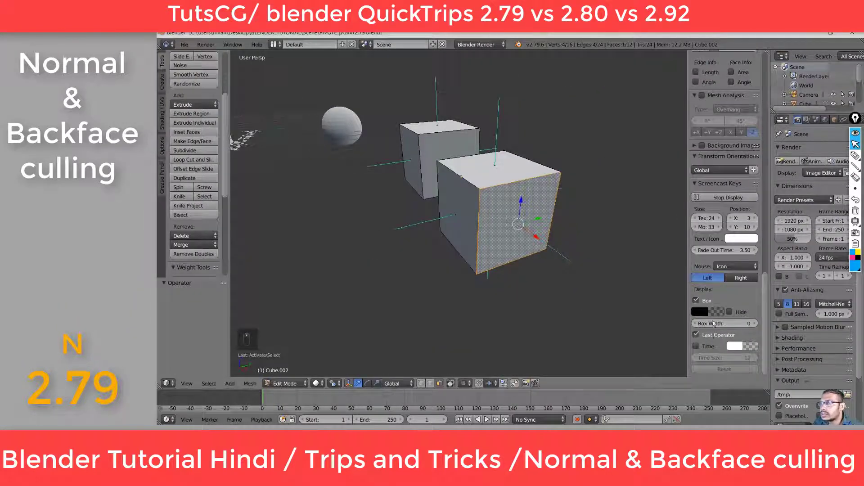
scroll(716, 292, "up", 7)
key("n")
key("n")
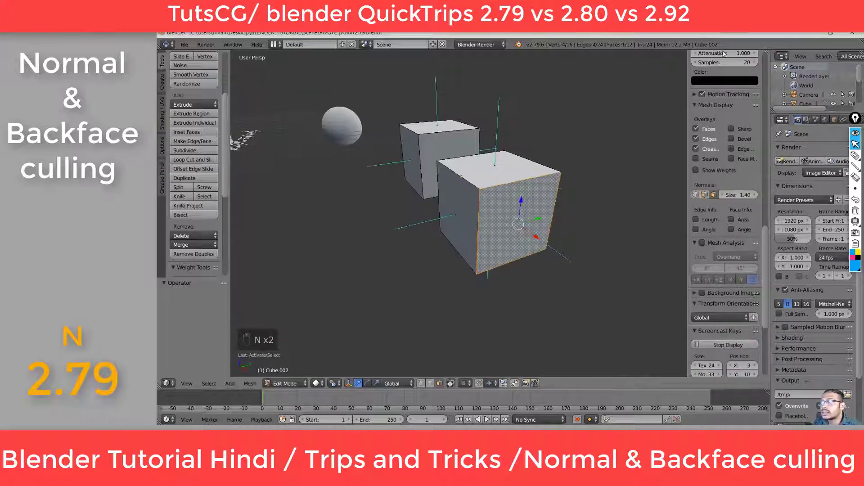
scroll(718, 135, "up", 12)
scroll(715, 229, "down", 13)
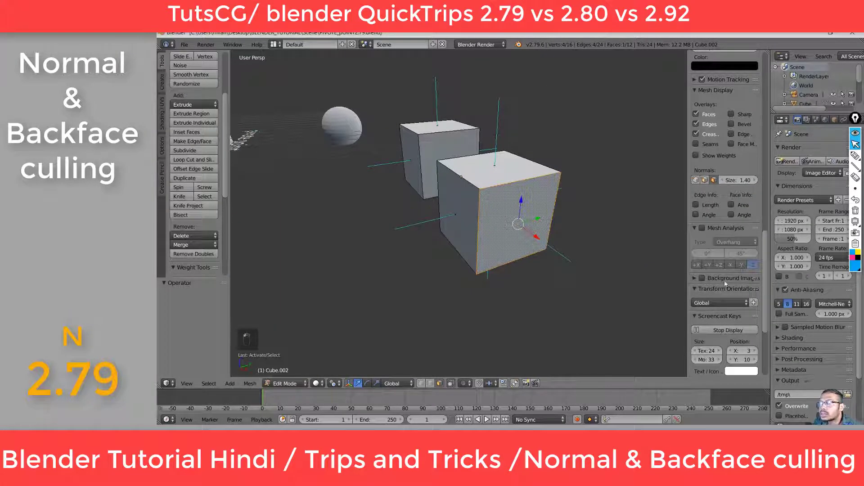
scroll(724, 281, "up", 2)
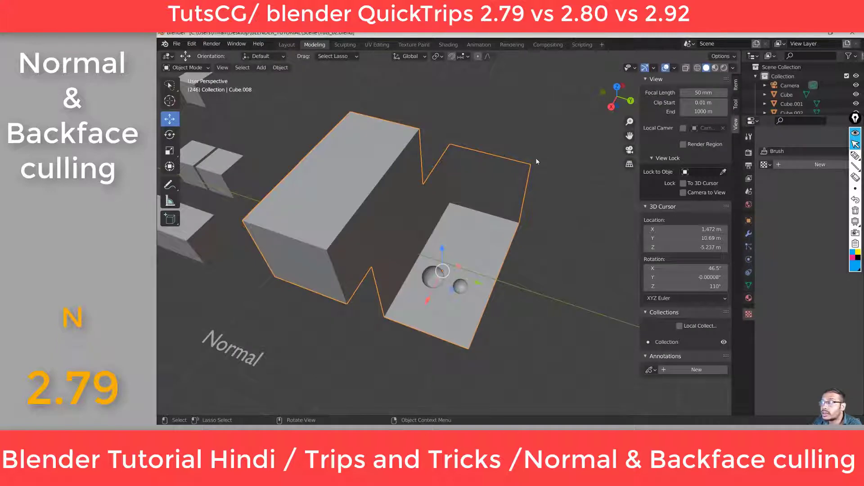
Step: Switch back to Blender 2.92, enter Edit Mode on the two-box object, and turn on the vertex normals overlay
left_click(674, 68)
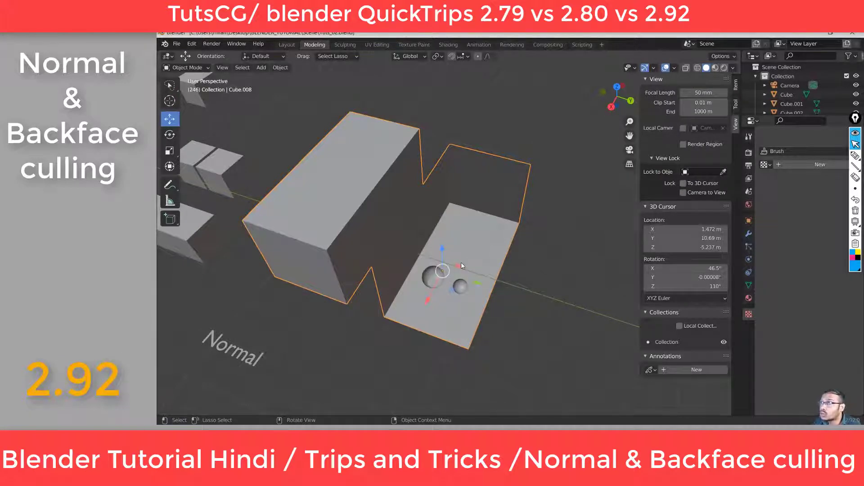
key("Tab")
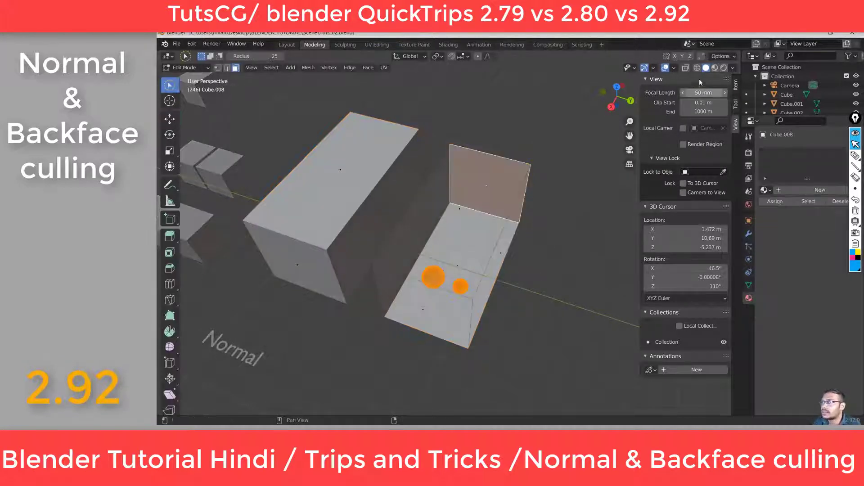
left_click(674, 67)
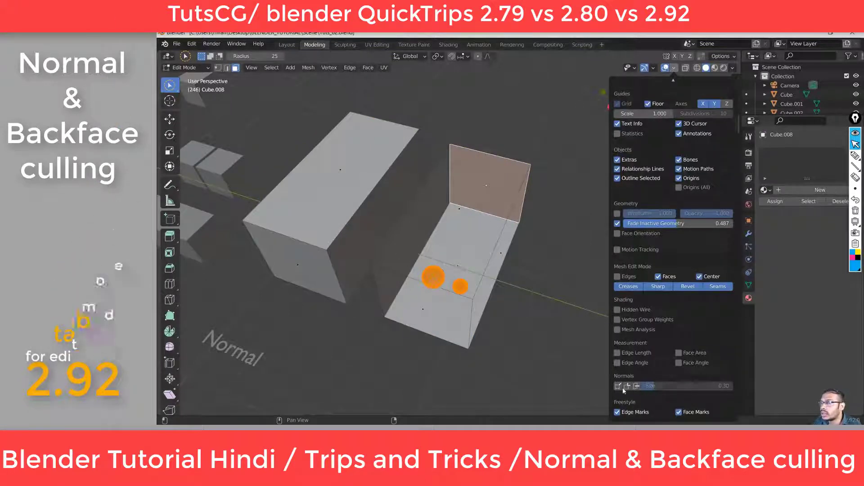
left_click(621, 386)
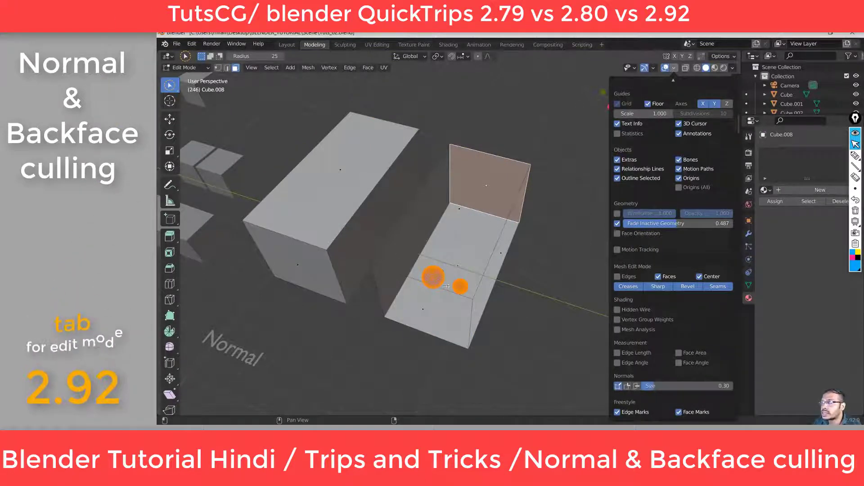
Step: Draw blue on-screen pen arrows outward from two upper corners of the closed box to mark its vertex normals
scroll(371, 263, "up", 4)
mouse_move(312, 287)
middle_mouse_down("shift")
mouse_move(508, 222)
mouse_move(418, 175)
mouse_move(374, 207)
mouse_move(341, 149)
mouse_move(427, 149)
mouse_move(555, 169)
middle_mouse_up("shift")
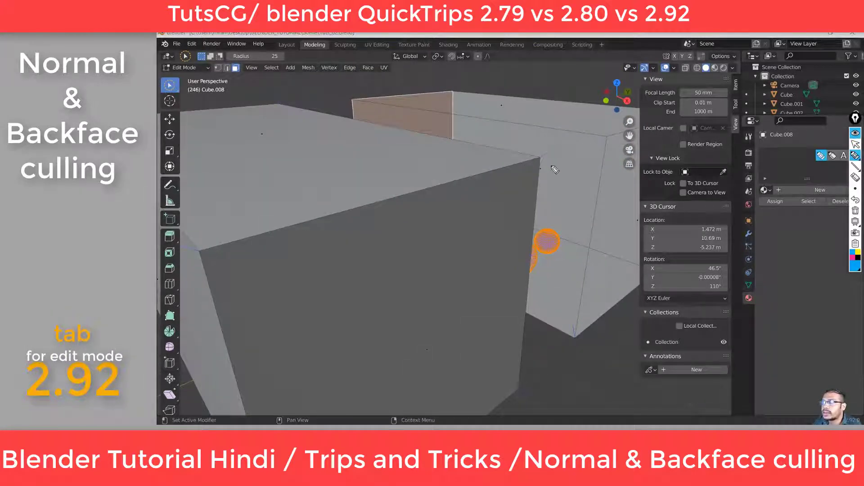
left_click_drag(542, 158, 604, 118)
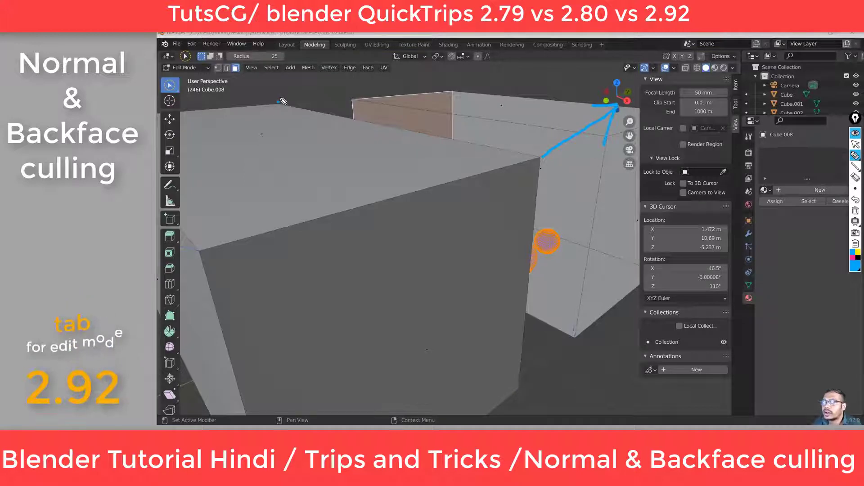
left_click_drag(280, 102, 290, 68)
left_click(854, 144)
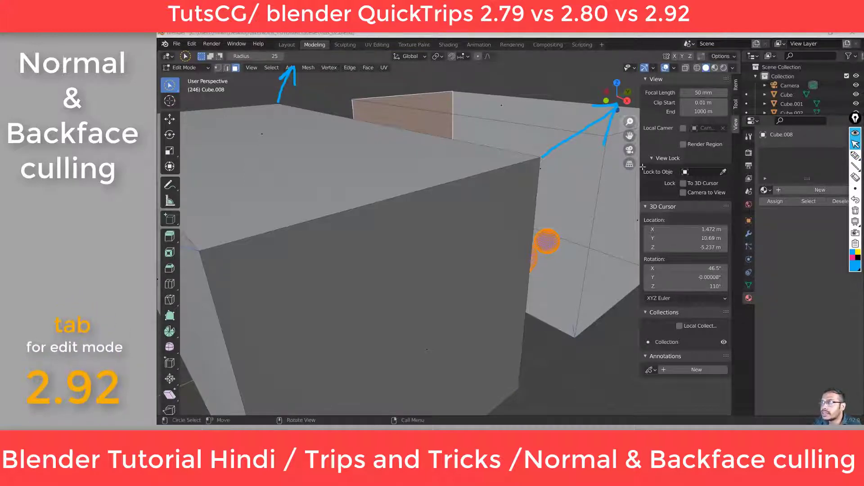
Step: Change the normals overlay from vertex normals to face normals
left_click(673, 67)
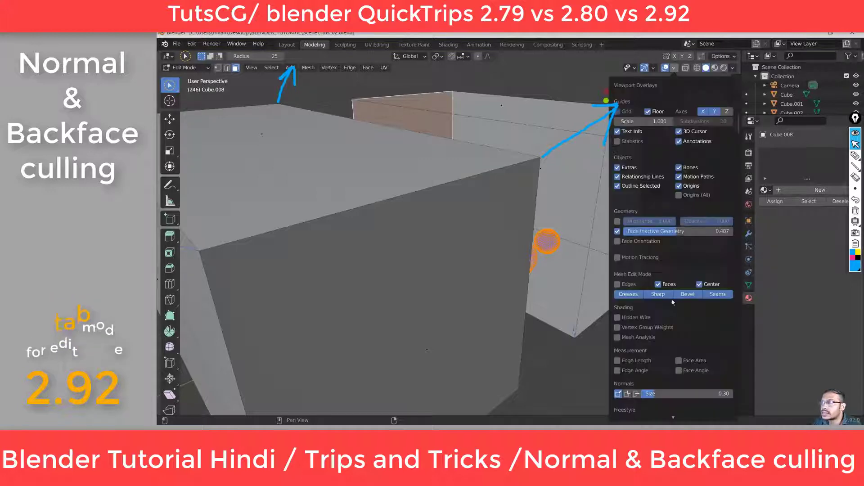
left_click(628, 395)
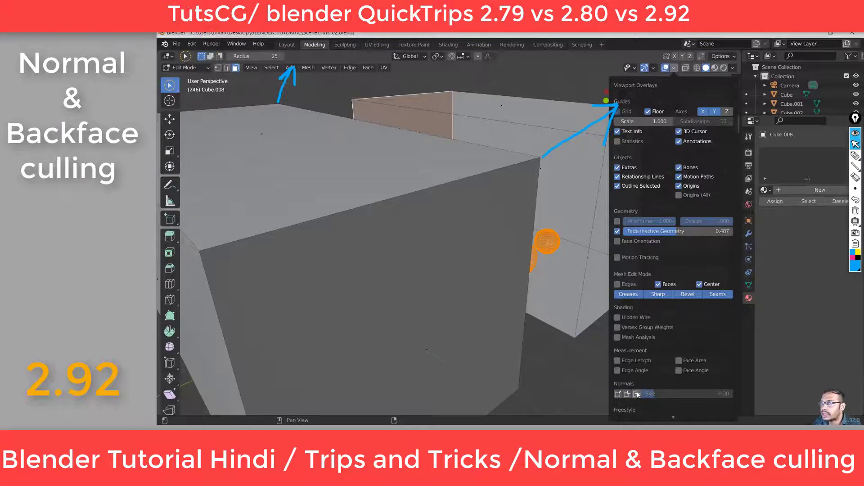
key("n")
Step: Draw pen arrows marking the face normals, outward on the closed box and inward on the open box
left_click(856, 155)
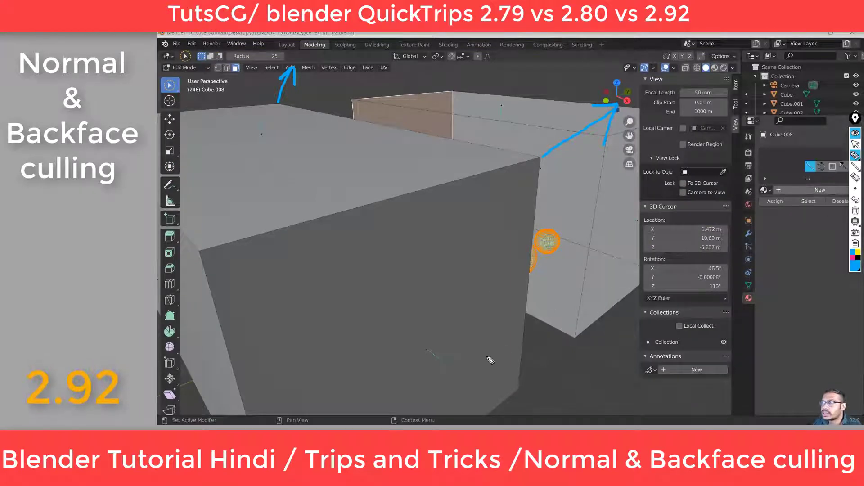
left_click_drag(424, 345, 463, 374)
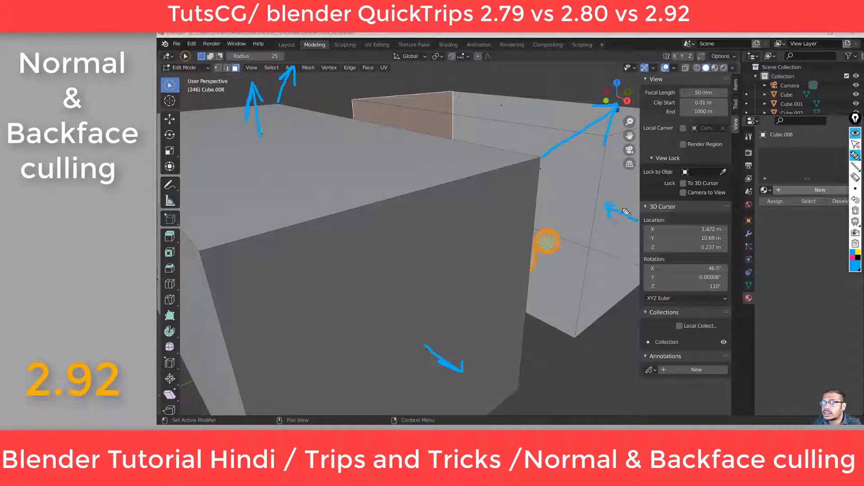
left_click_drag(569, 159, 556, 171)
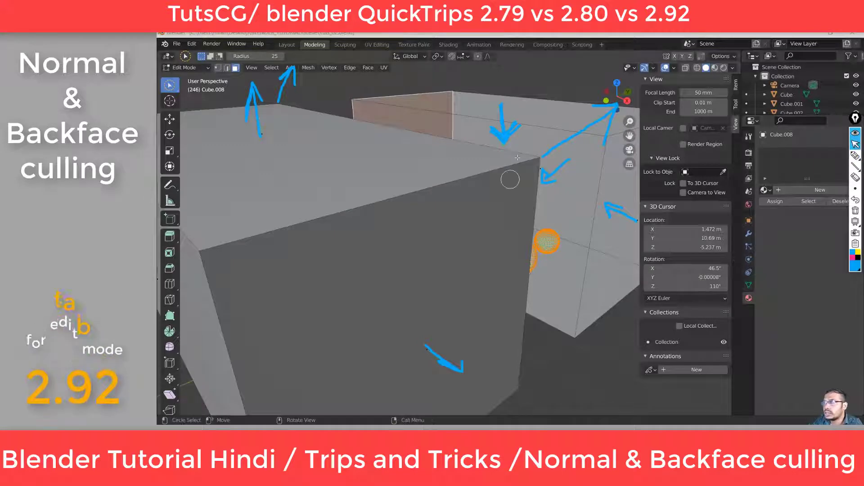
Step: Flip the normals of all selected faces of the open box in Edit Mode
key("Tab")
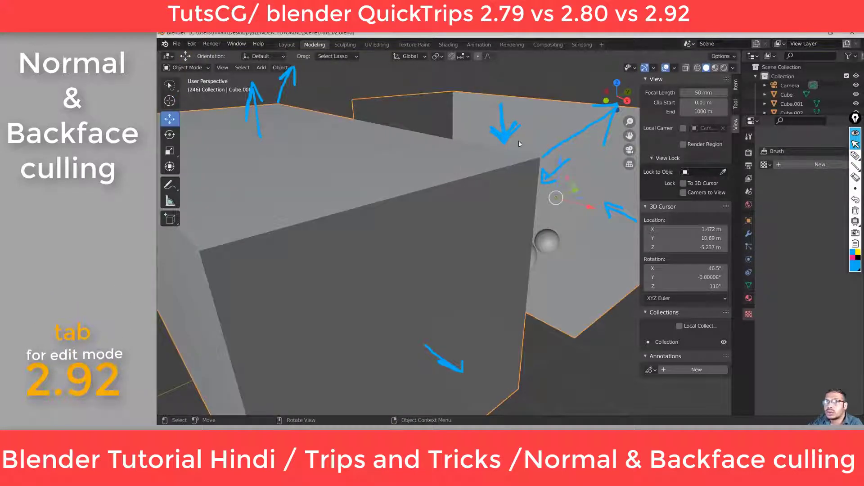
key("Tab")
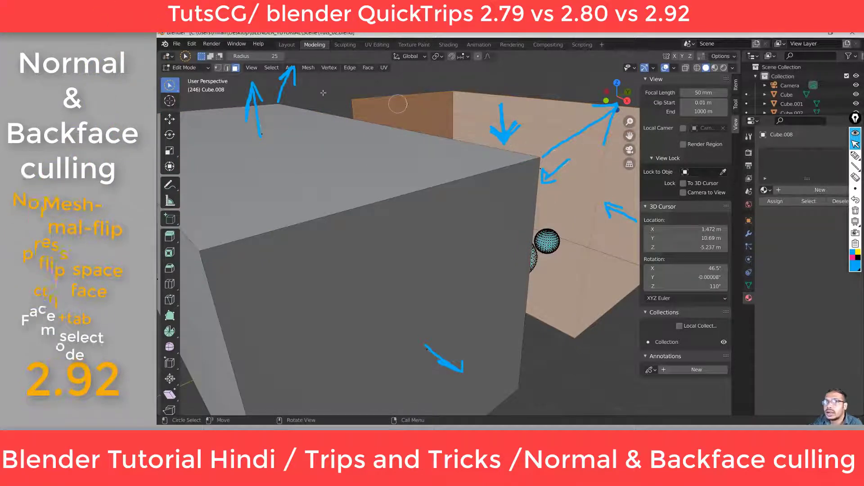
left_click(308, 68)
mouse_move(333, 219)
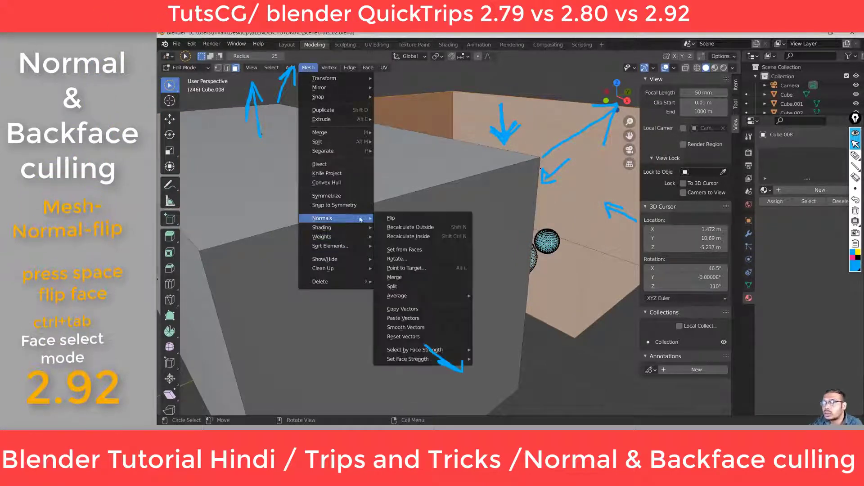
left_click(397, 217)
scroll(495, 170, "down", 5)
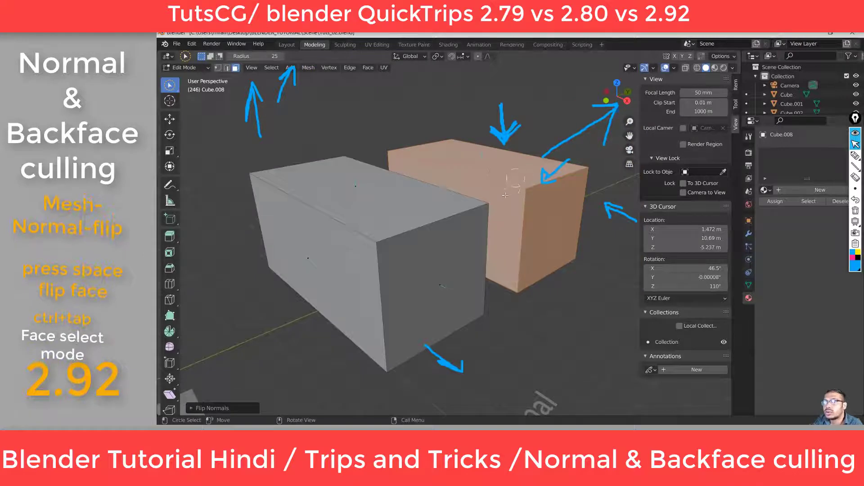
scroll(514, 174, "up", 4)
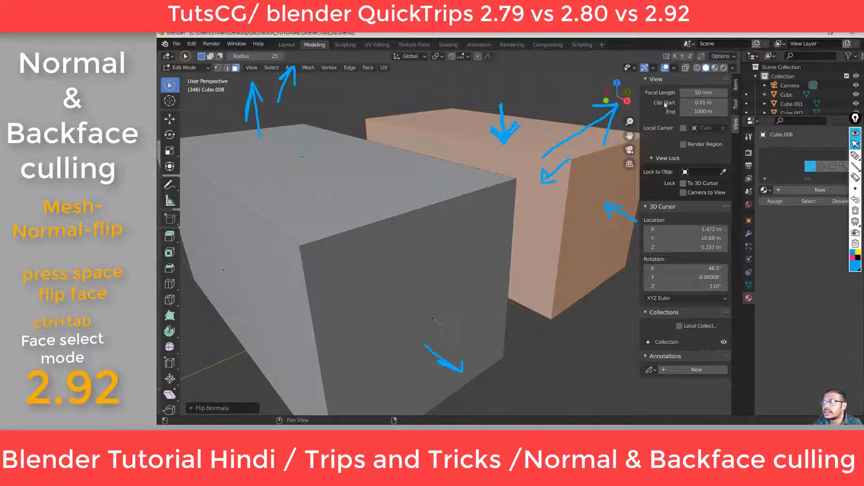
Step: Review the 2.92 normals overlay, then switch to Blender 2.79 and display face normals on the two cubes
left_click(674, 68)
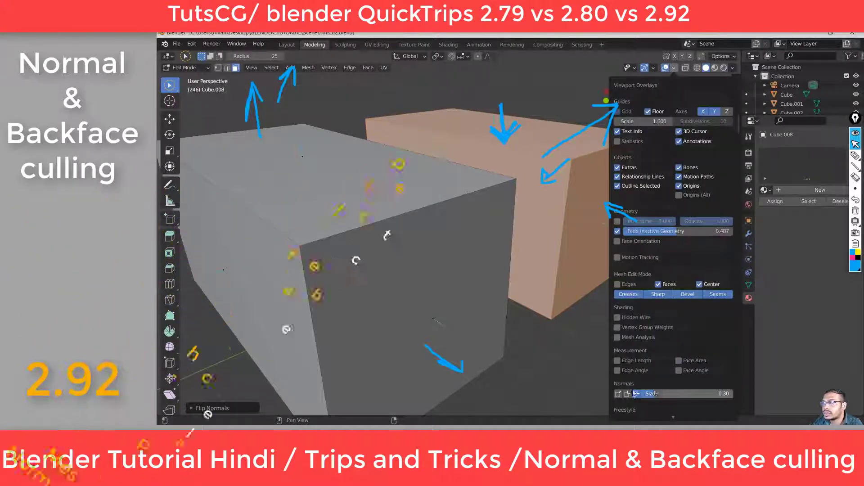
key("n")
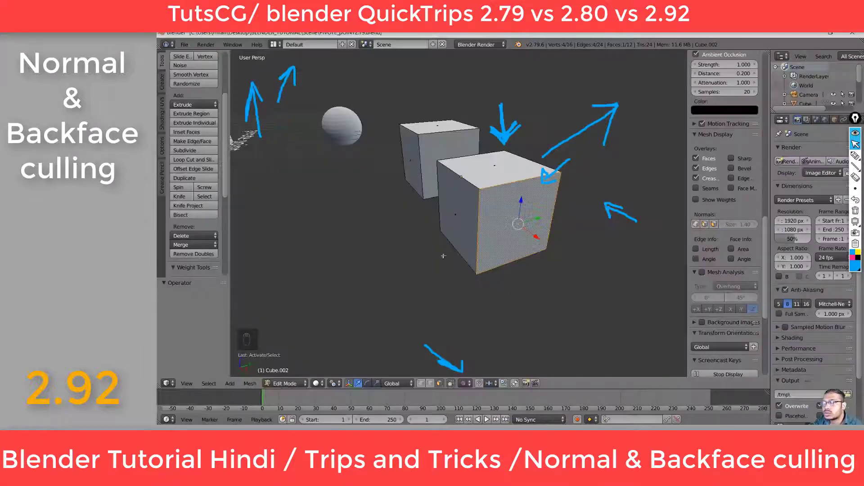
middle_click_drag(443, 256, 710, 288)
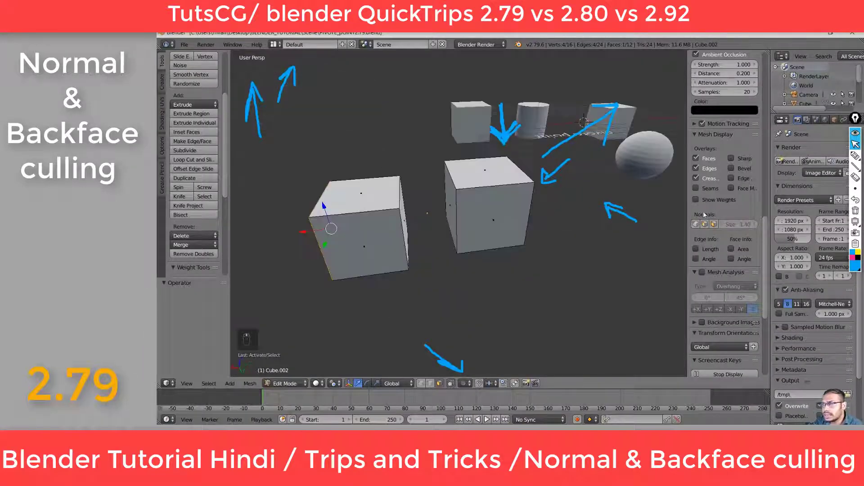
middle_click_drag(661, 225, 518, 250)
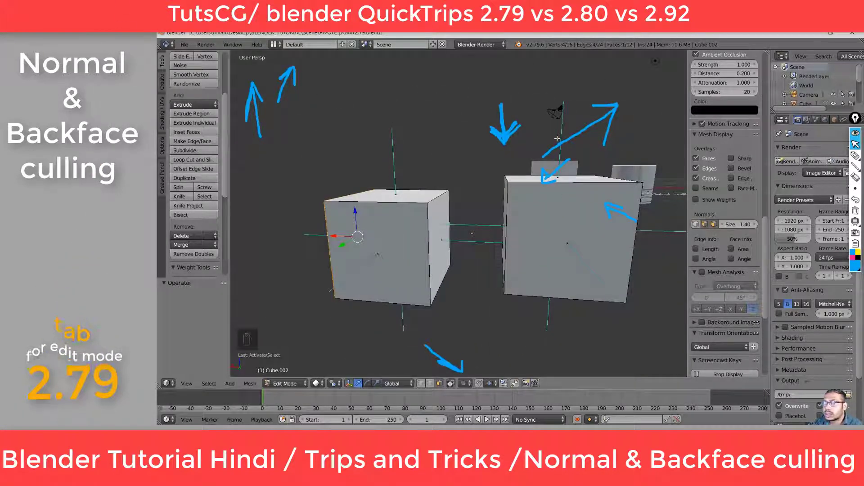
Step: Select three adjacent faces of one cube, including its top, and flip their normals
right_click(406, 250, "shift")
right_click(382, 198, "shift")
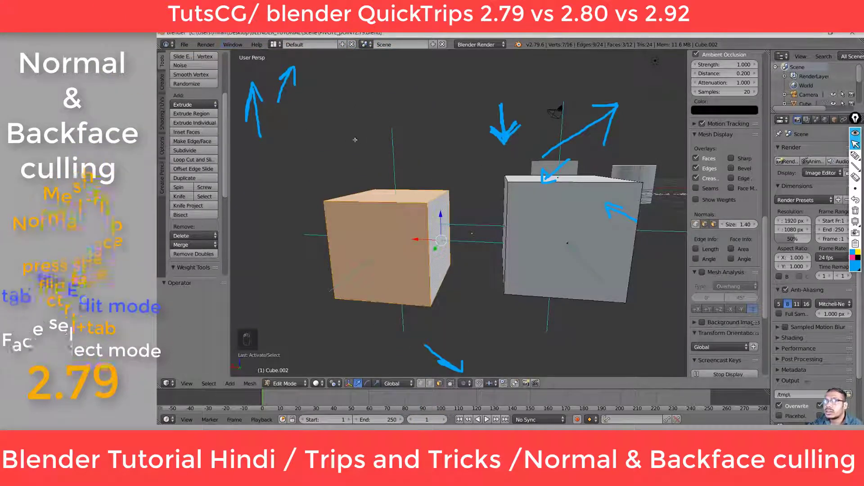
left_click(250, 383)
mouse_move(274, 245)
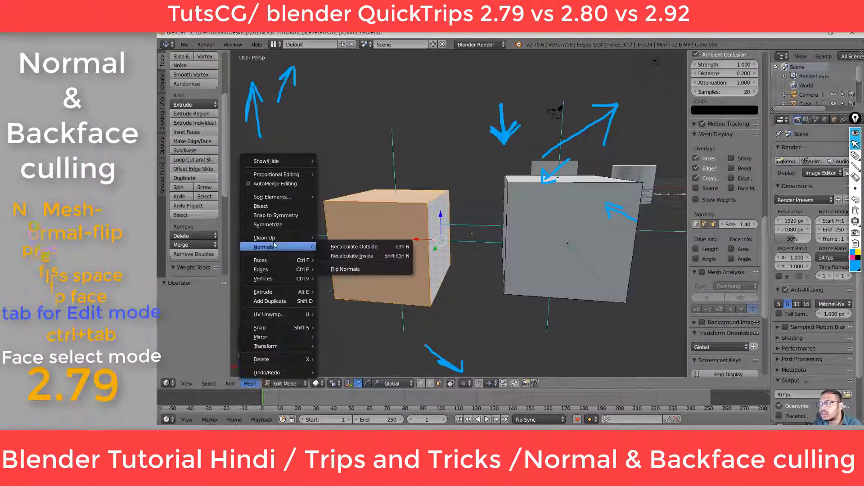
left_click(381, 274)
middle_click_drag(381, 273, 593, 130)
key("Tab")
key("Tab")
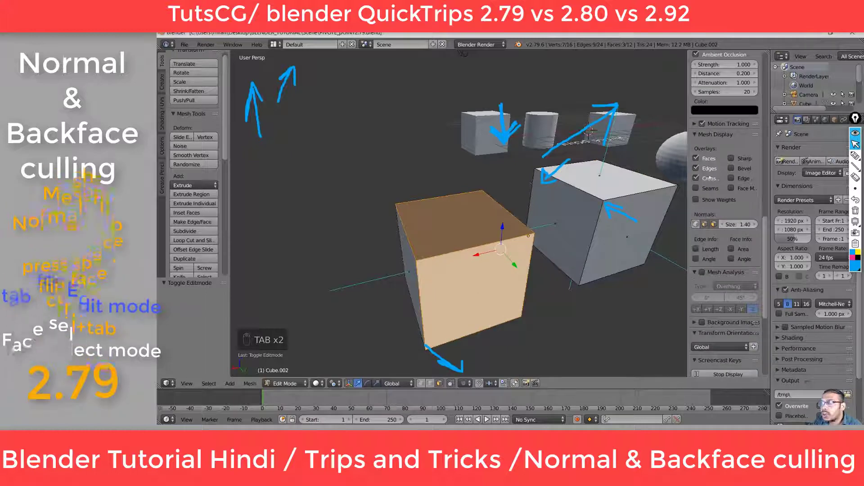
Step: Turn on Backface Culling in the viewport shading settings and view the cube with flipped faces
scroll(718, 215, "up", 5)
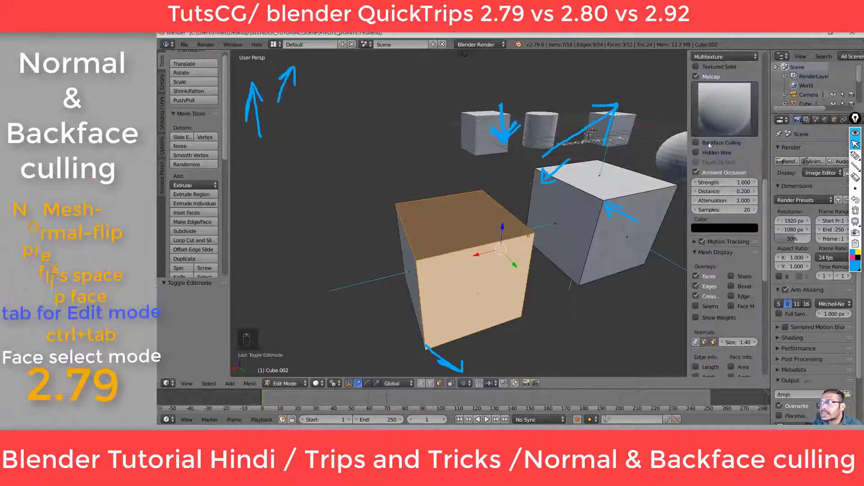
left_click(696, 142)
middle_click_drag(563, 252, 490, 216)
key("Tab")
key("Tab")
Step: Select the cube's three remaining unflipped faces, flip their normals, and view the cube's interior
right_click(490, 220)
right_click(468, 254, "shift")
right_click(436, 228, "shift")
middle_click_drag(436, 227, 378, 288)
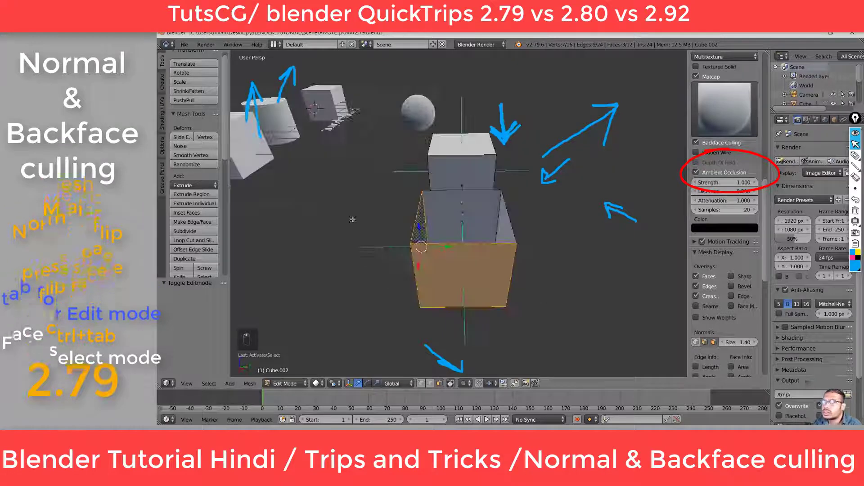
left_click(249, 383)
left_click(250, 384)
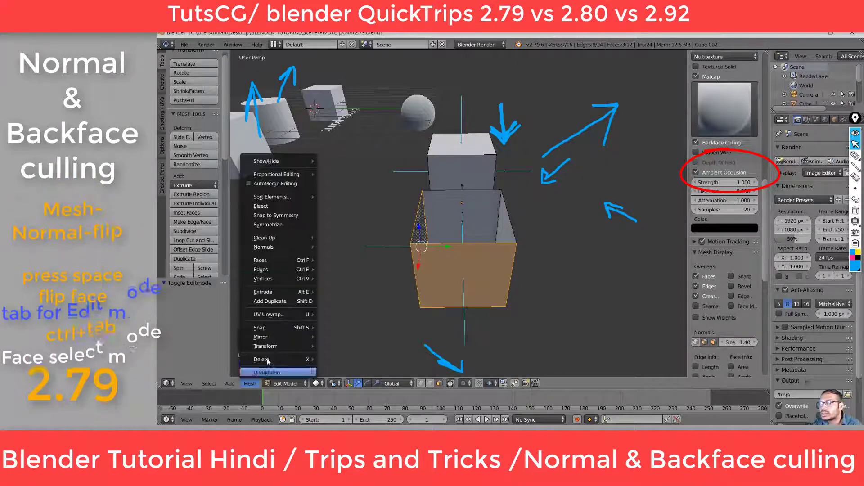
mouse_move(275, 246)
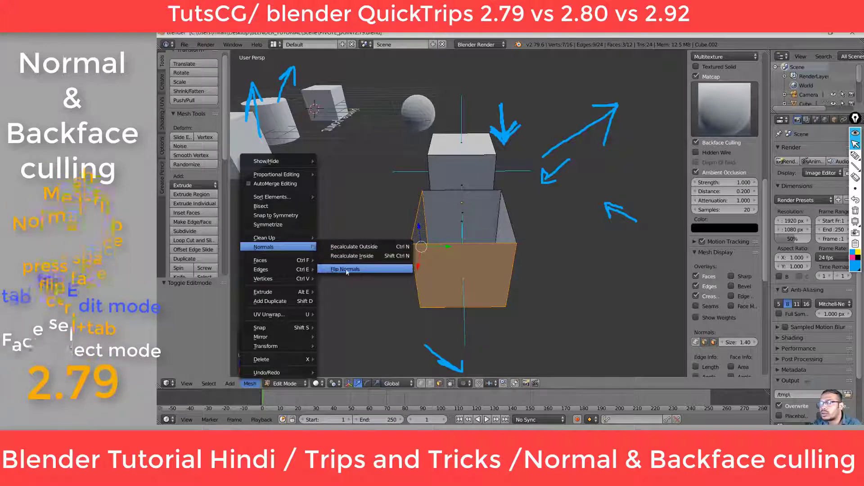
left_click(364, 269)
middle_click_drag(365, 269, 482, 274)
scroll(503, 269, "down", 2)
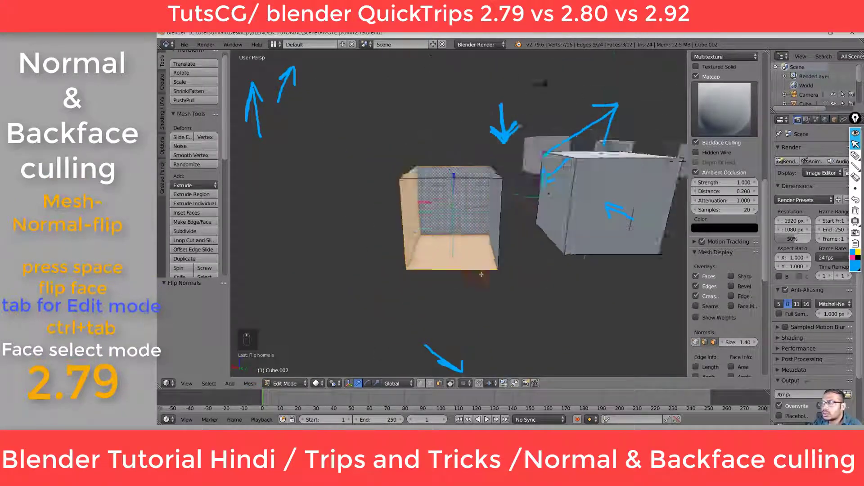
scroll(483, 274, "up", 3)
scroll(706, 158, "up", 1)
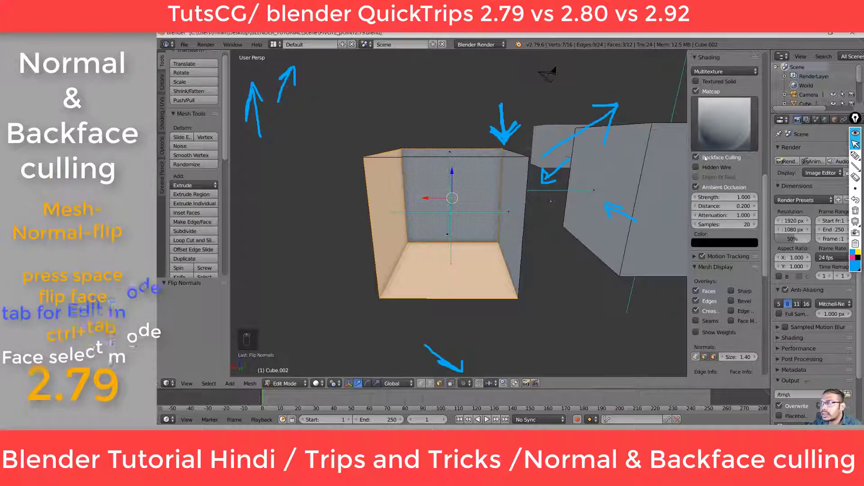
Step: Toggle Backface Culling off and on repeatedly to compare how the flipped cube displays
left_click(696, 157)
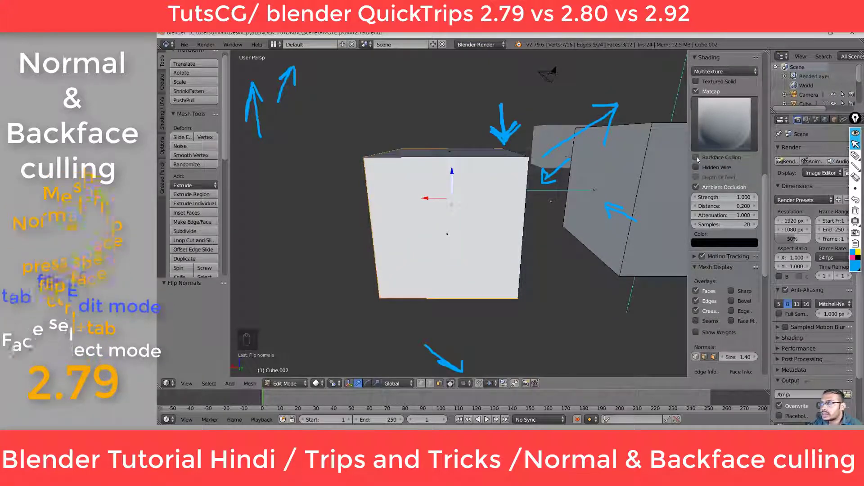
left_click(697, 157)
left_click(697, 158)
left_click(697, 158)
left_click(696, 158)
left_click(696, 158)
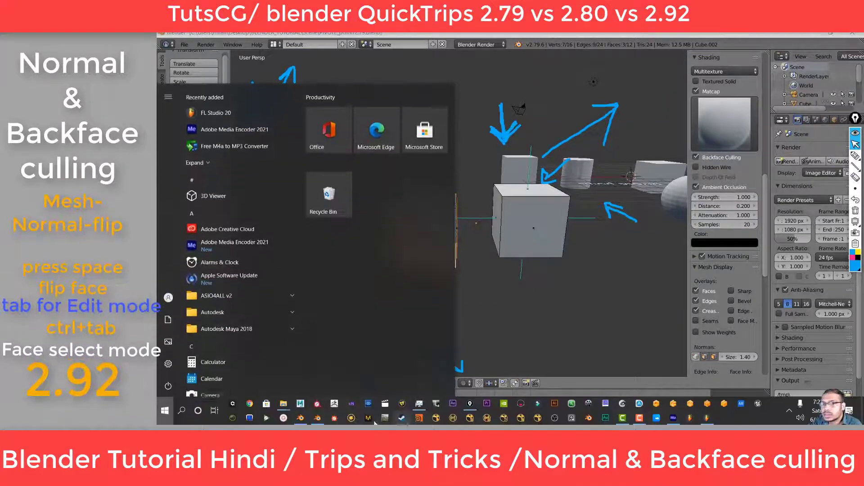
Step: Switch to Blender 2.92 and check the Backface Culling option in the viewport shading settings
left_click(318, 418)
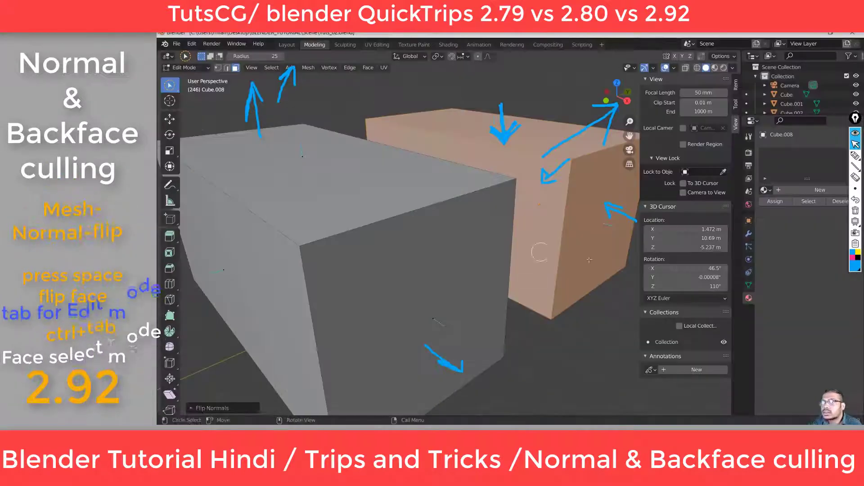
left_click(733, 69)
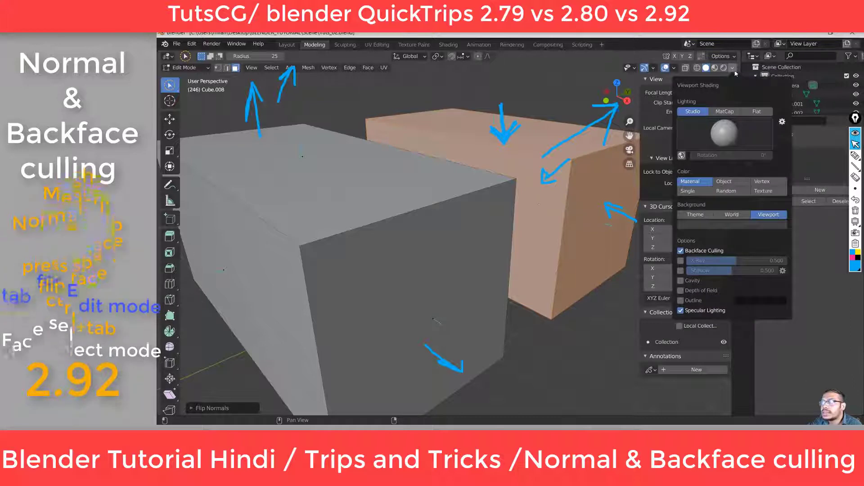
left_click(681, 251)
middle_click_drag(590, 205, 560, 209, "shift")
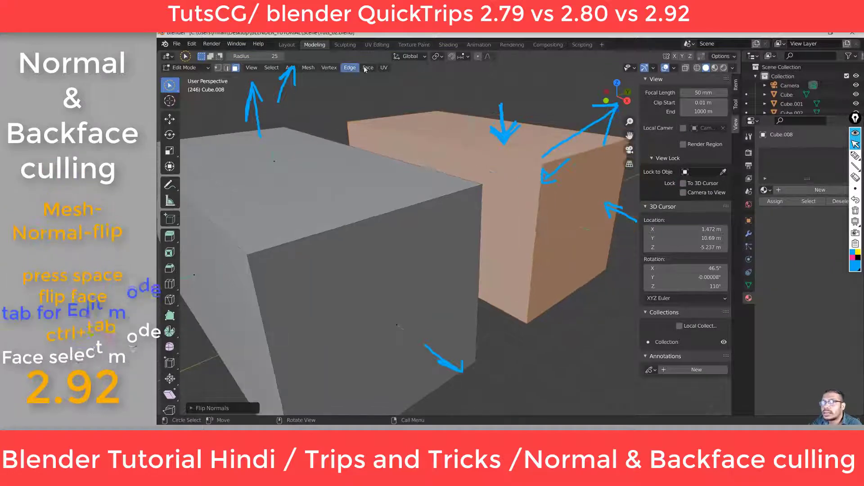
Step: Flip the normals of the selected box's faces and view its interior with the spheres
left_click(308, 68)
mouse_move(334, 221)
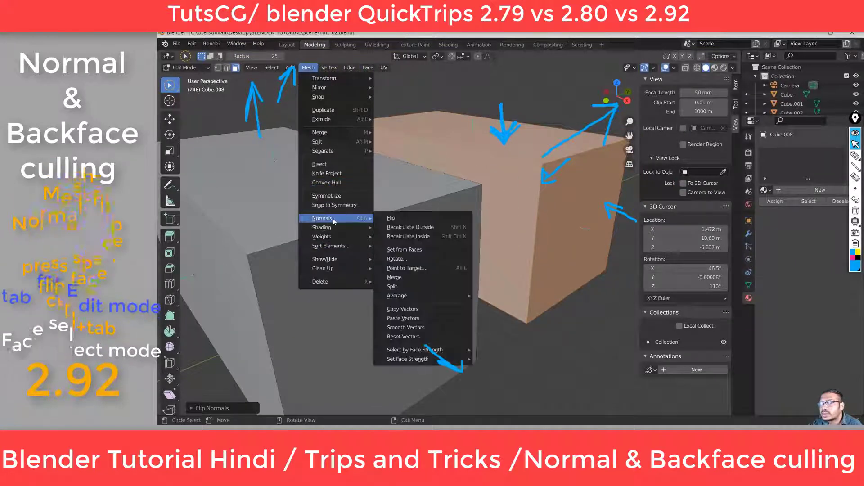
left_click(405, 218)
middle_click_drag(406, 219, 468, 199)
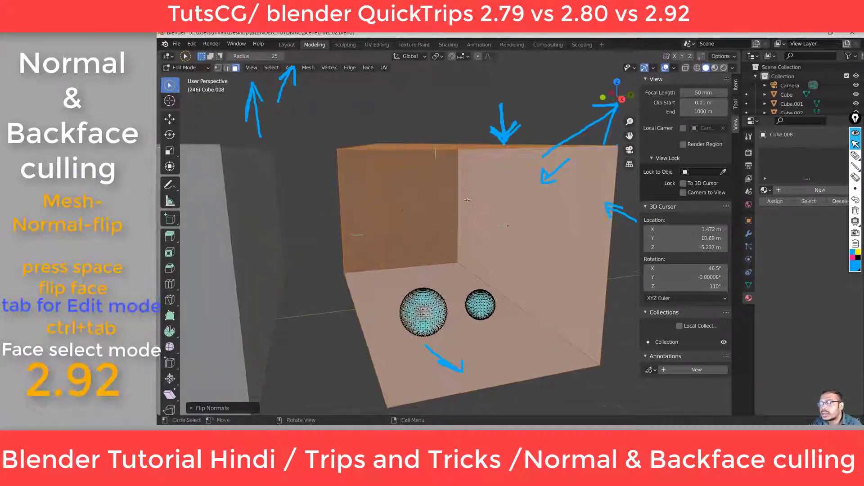
middle_click_drag(239, 269, 534, 268)
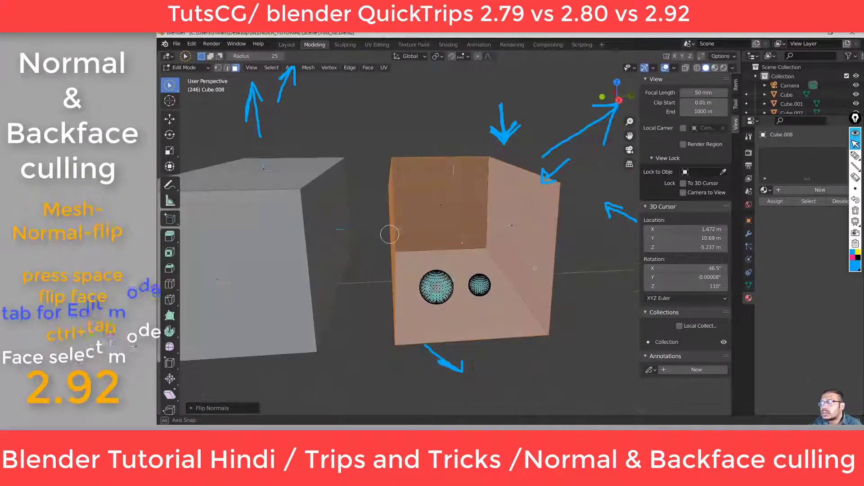
Step: Turn off Backface Culling and inspect both boxes from outside and inside
left_click(733, 67)
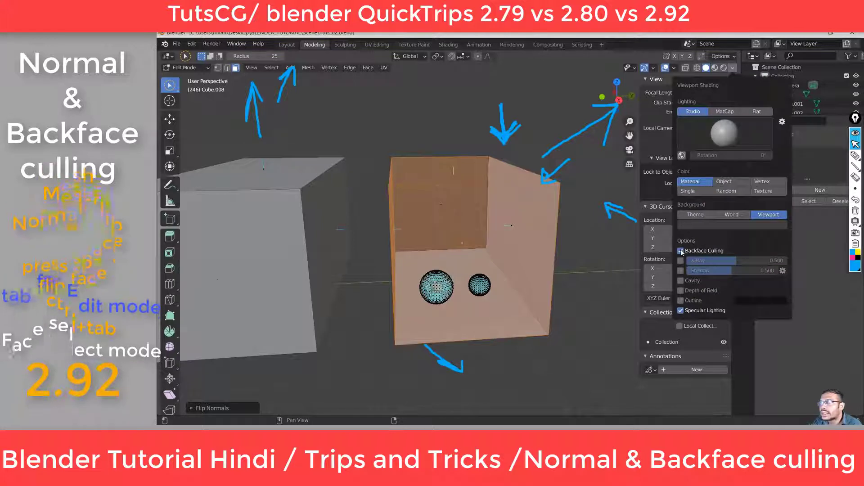
left_click(681, 251)
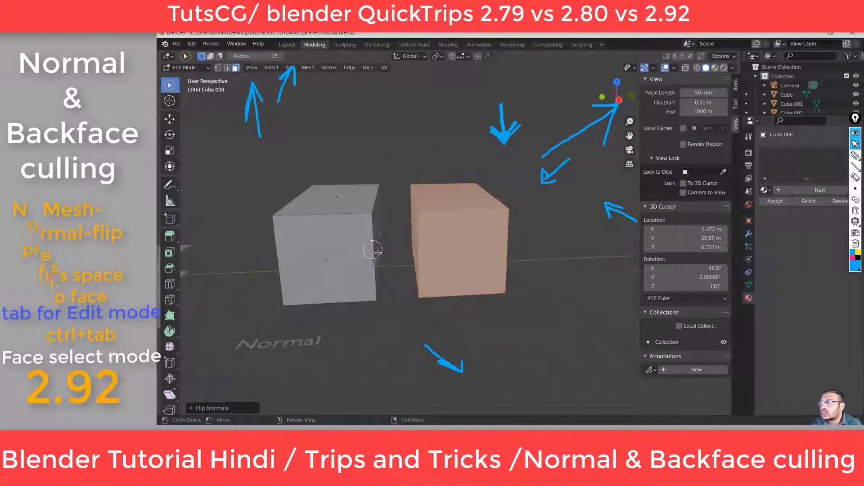
scroll(482, 227, "up", 8)
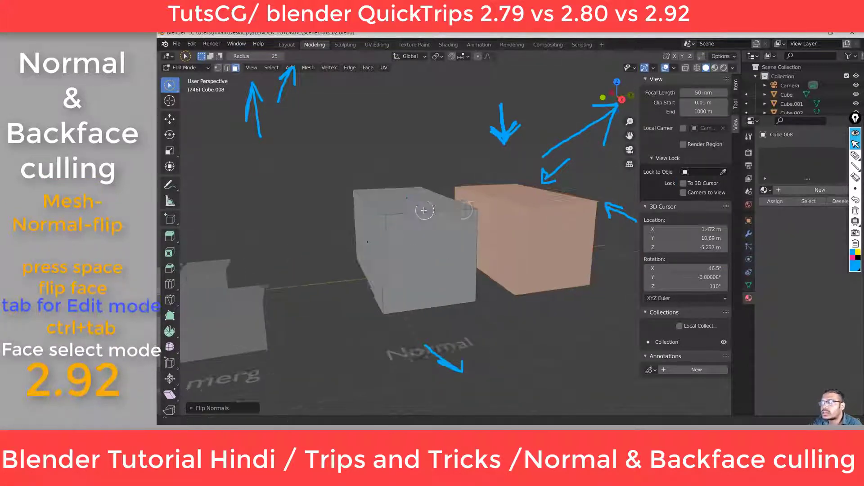
scroll(557, 233, "up", 2)
middle_click_drag(557, 233, 482, 236, "shift")
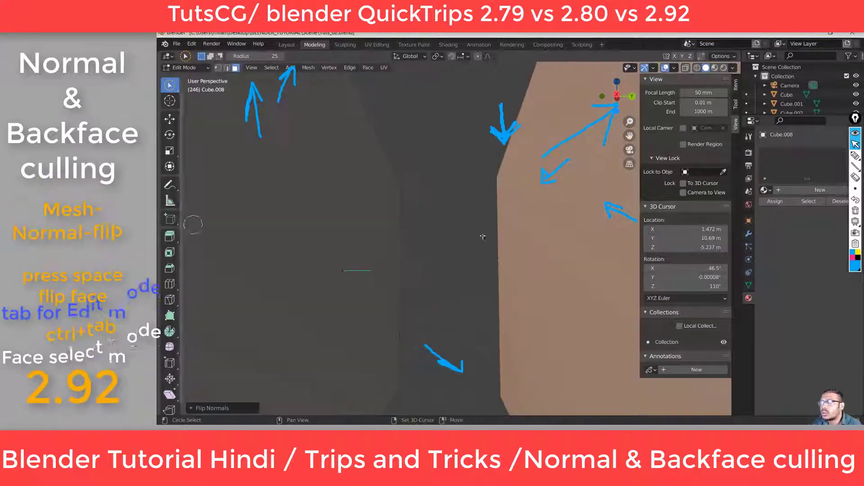
scroll(482, 235, "down", 6)
scroll(403, 226, "up", 6)
middle_click_drag(527, 251, 431, 270, "shift")
middle_click_drag(431, 270, 454, 209)
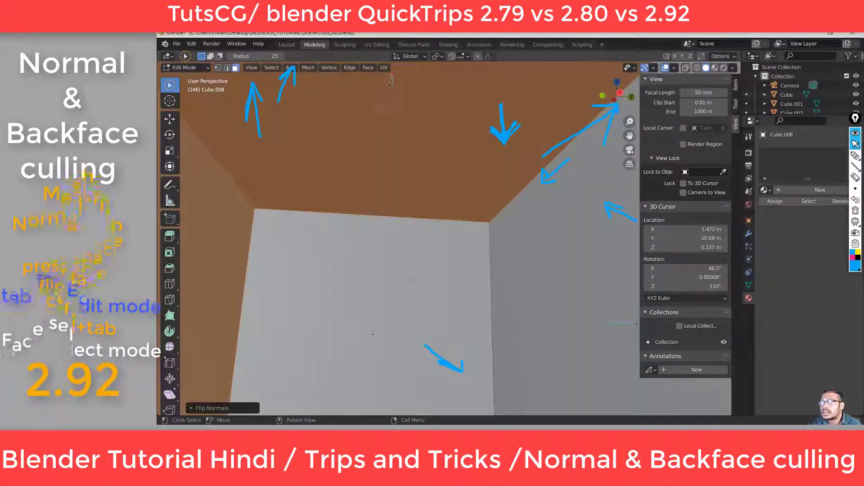
scroll(396, 127, "down", 8)
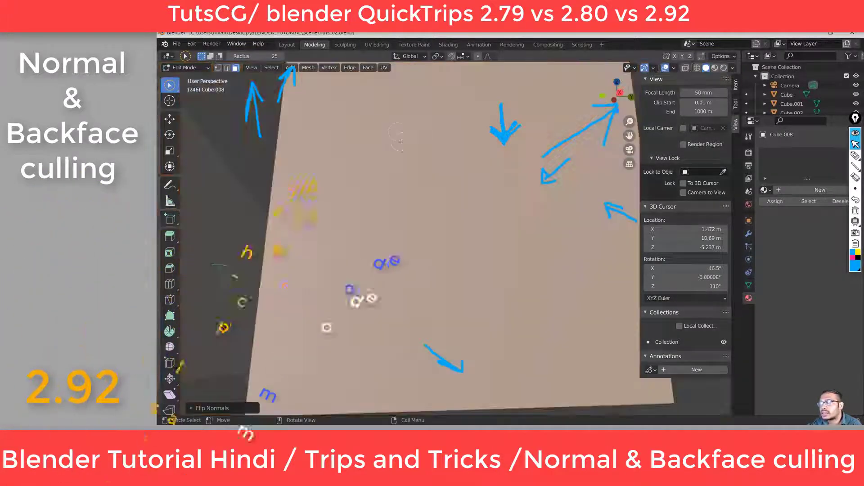
middle_click_drag(420, 166, 433, 205)
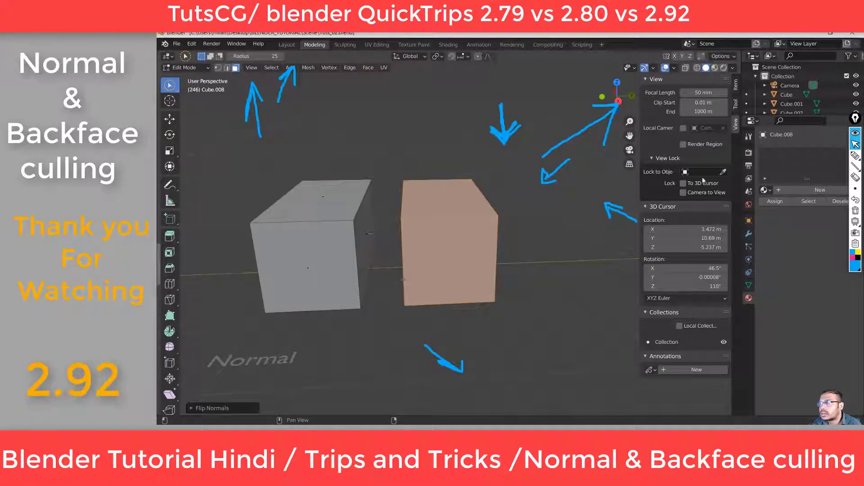
Step: Turn Backface Culling back on and view the box with inward-facing normals beside the regular one
left_click(733, 68)
left_click(688, 310)
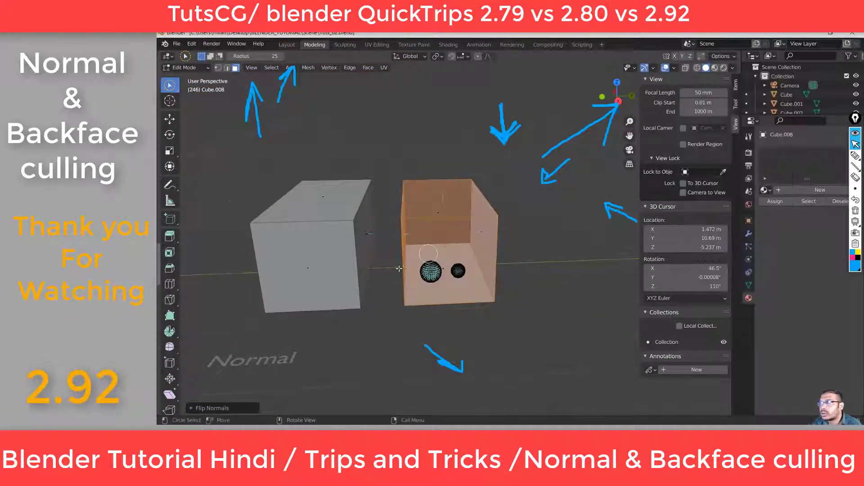
scroll(567, 231, "up", 4)
scroll(567, 232, "down", 5)
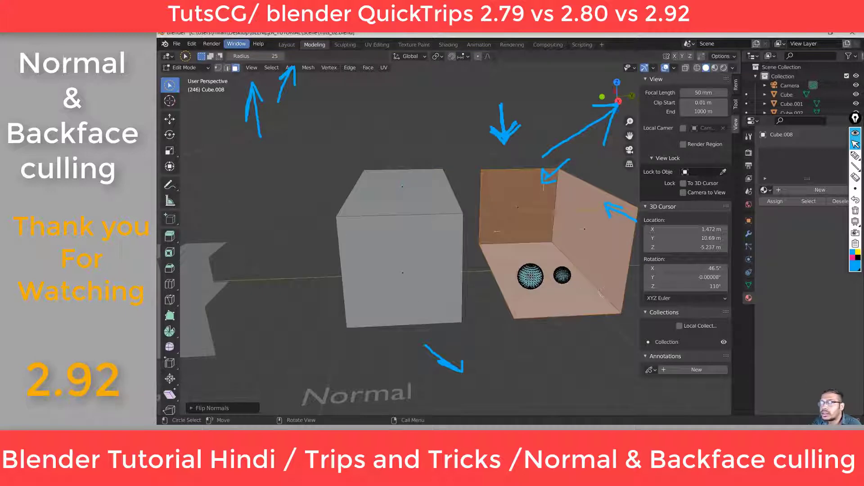